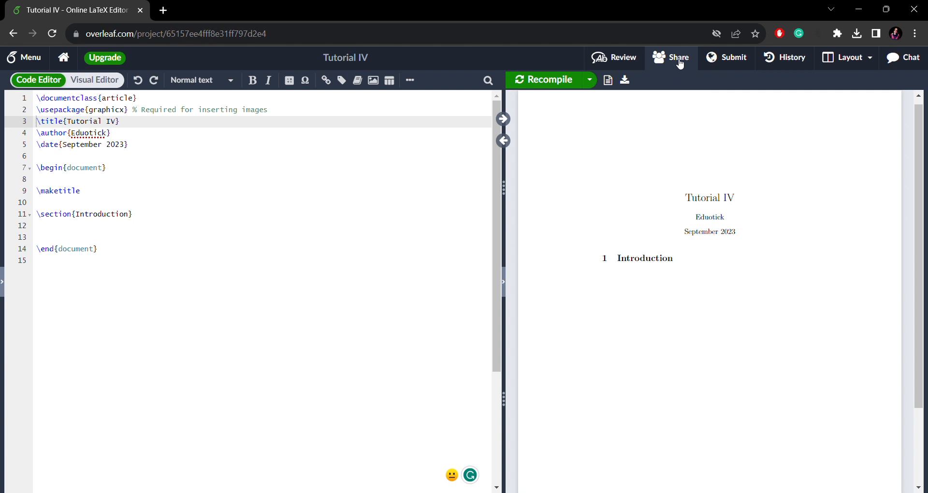
# Step: Examine the project's sharing options, layout choices, and download, sync and compiler settings
pyautogui.click(680, 64)
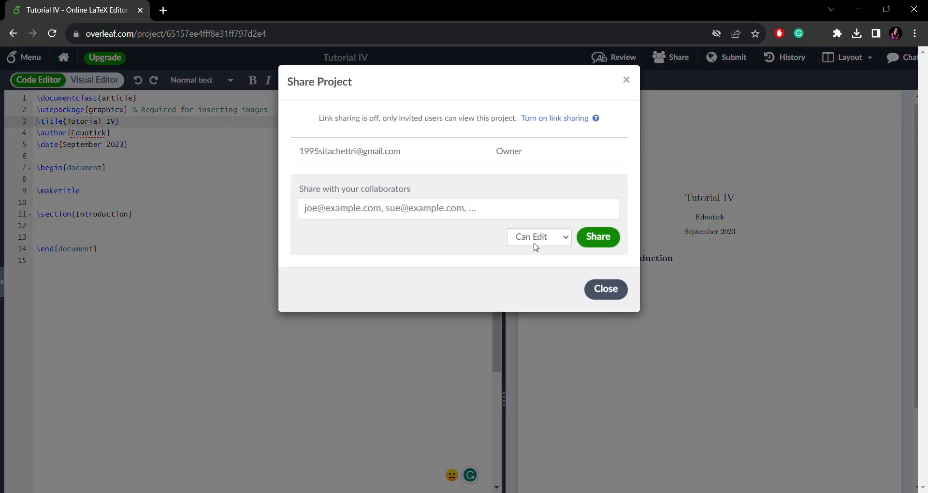
pyautogui.click(565, 239)
pyautogui.click(599, 293)
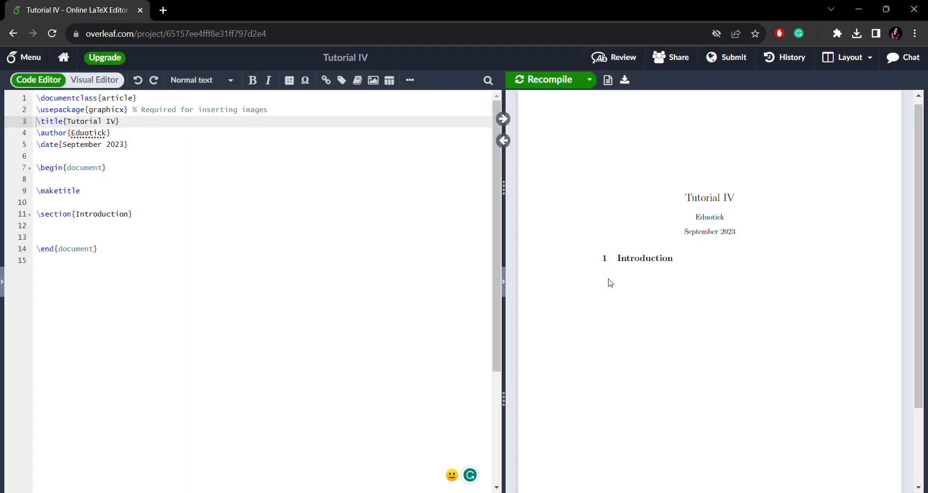
pyautogui.click(832, 57)
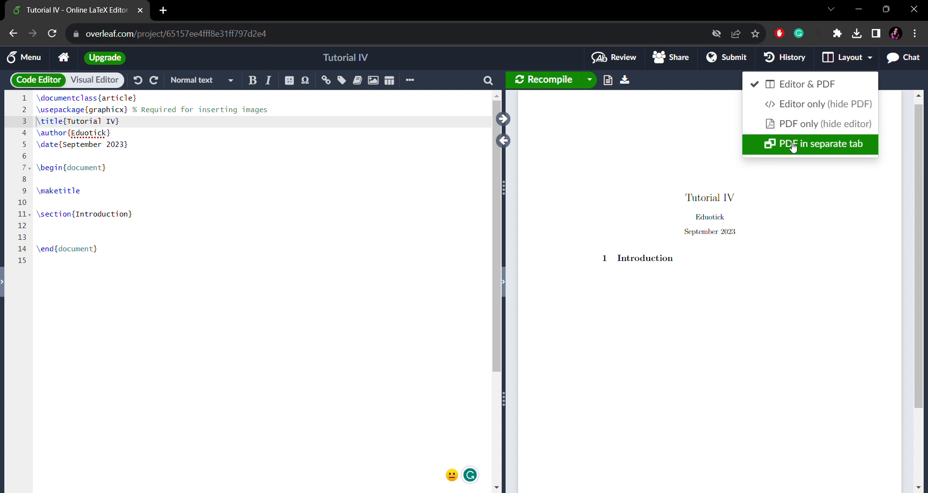
pyautogui.click(684, 156)
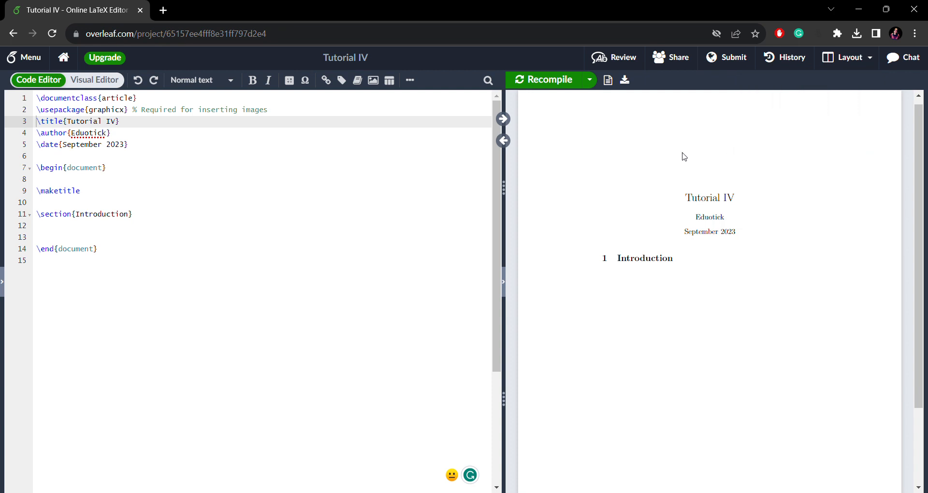
pyautogui.click(39, 57)
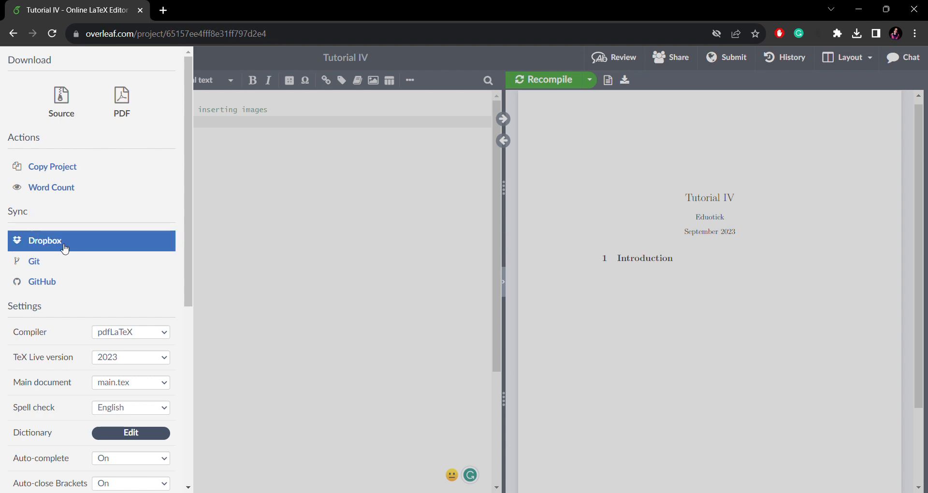
pyautogui.click(350, 212)
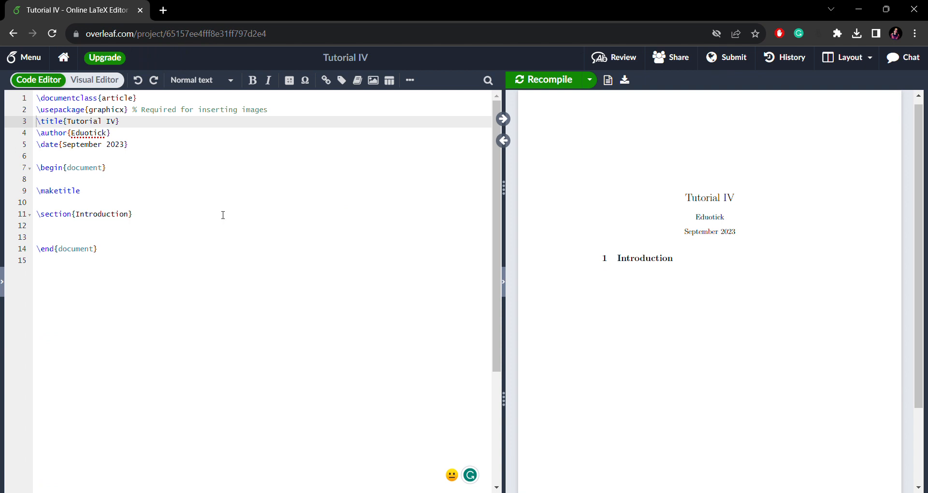
# Step: Add the bold sentence "This is my practice latex project." below the Introduction section heading, compiling the document to preview it
pyautogui.click(67, 230)
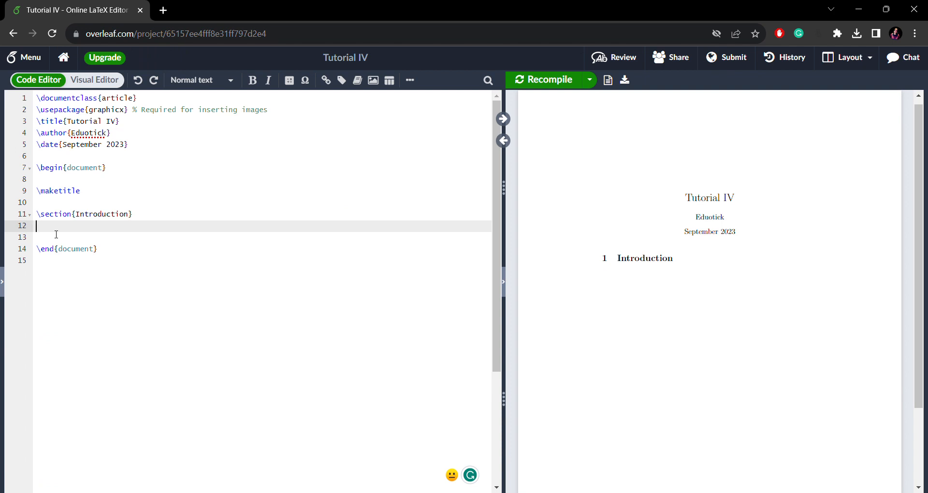
pyautogui.click(254, 89)
pyautogui.write('This is ')
pyautogui.write('my prac')
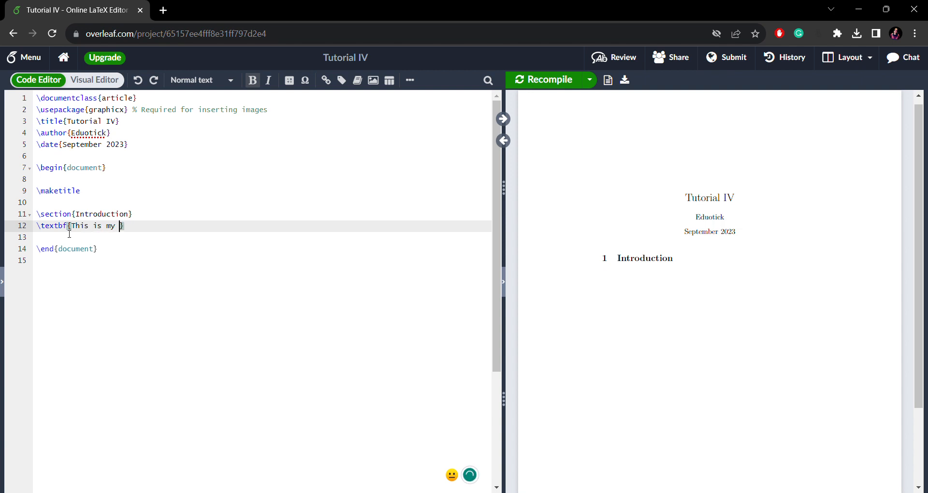
pyautogui.write('tice latex project')
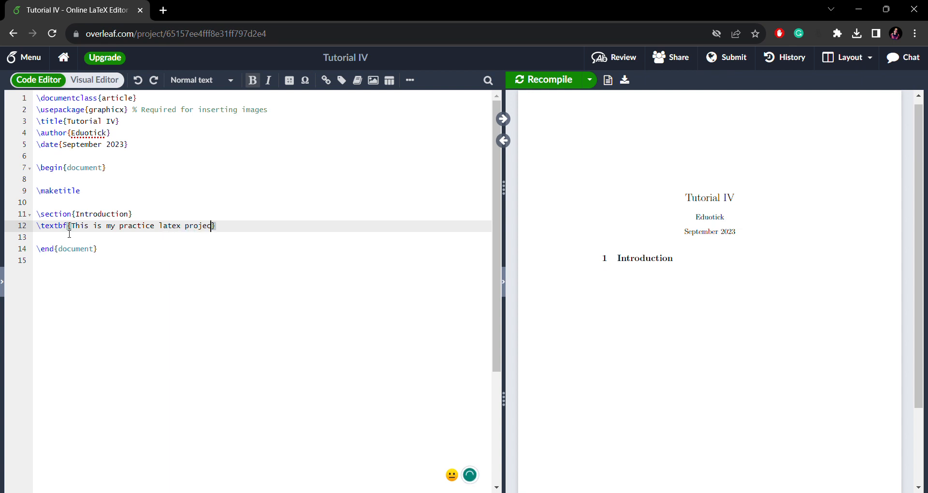
pyautogui.press('Down')
pyautogui.press('Up')
pyautogui.hotkey('ctrl', 's')
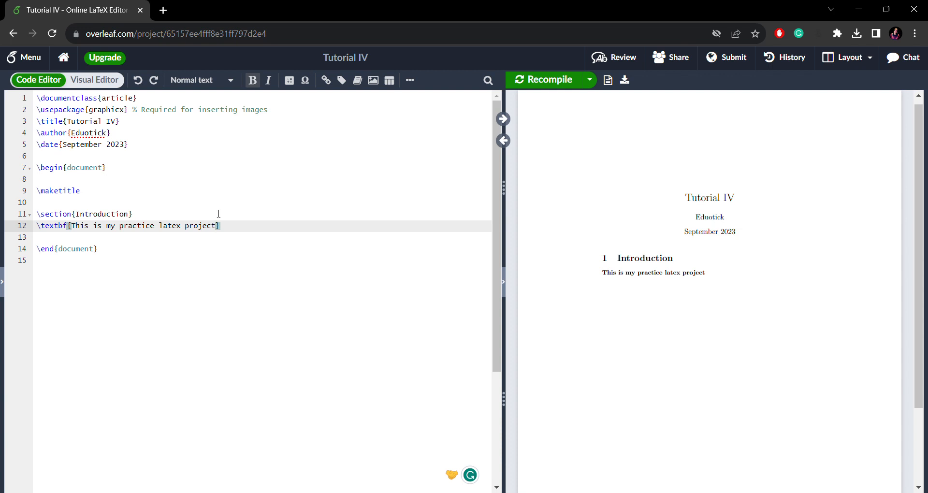
pyautogui.write('.')
# Step: Insert an empty bulleted list (itemize) below the bold sentence, followed by an empty numbered list (enumerate)
pyautogui.press('Return')
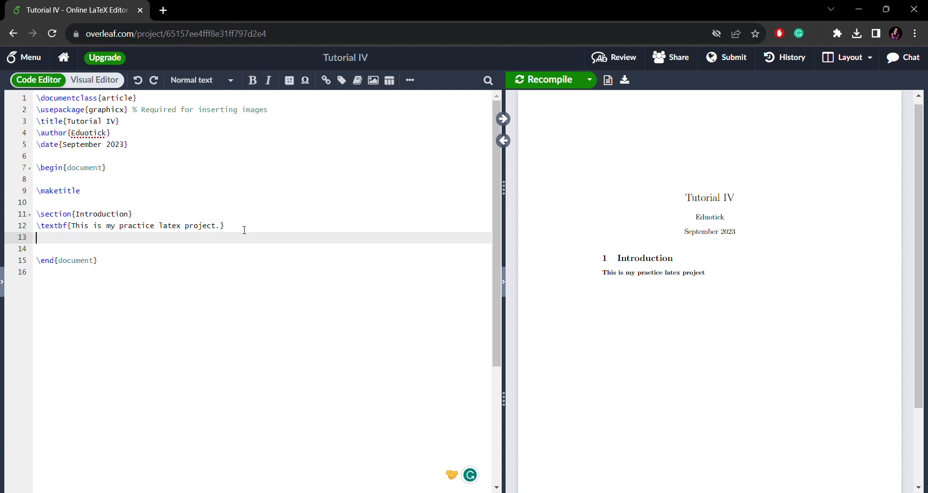
pyautogui.click(411, 81)
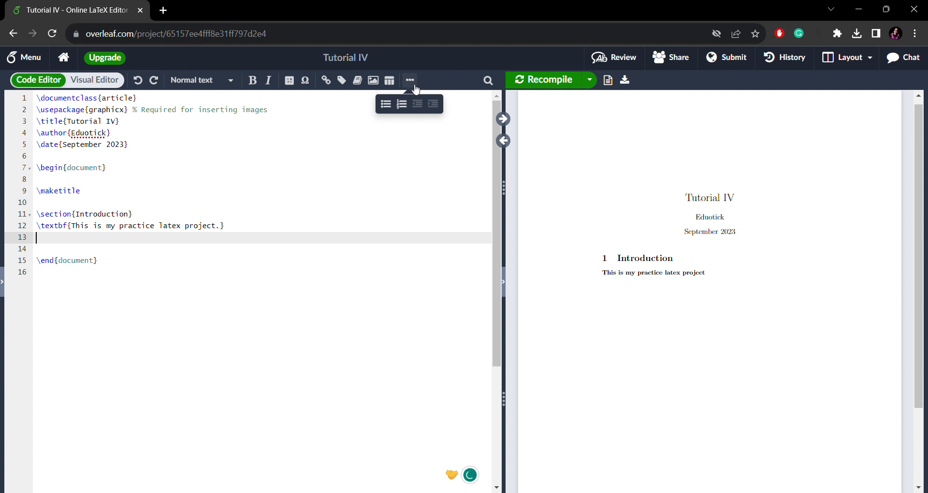
pyautogui.click(386, 104)
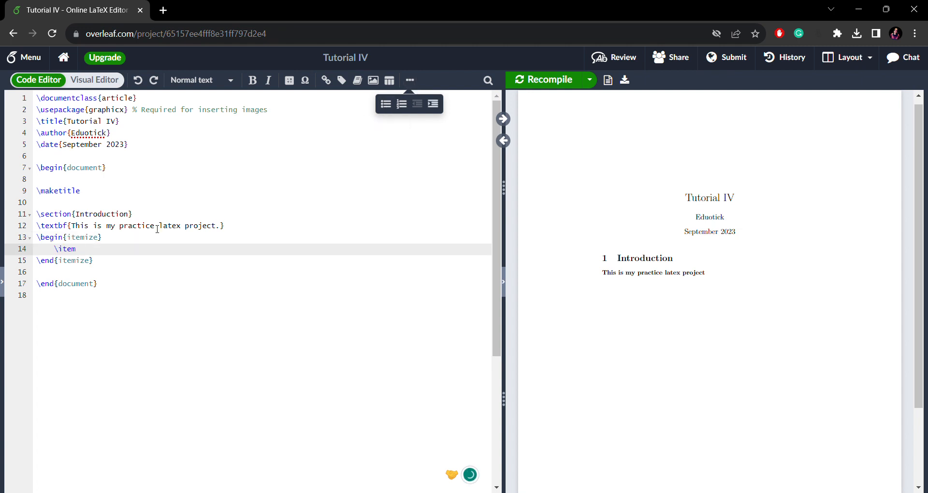
pyautogui.click(102, 263)
pyautogui.press('Return')
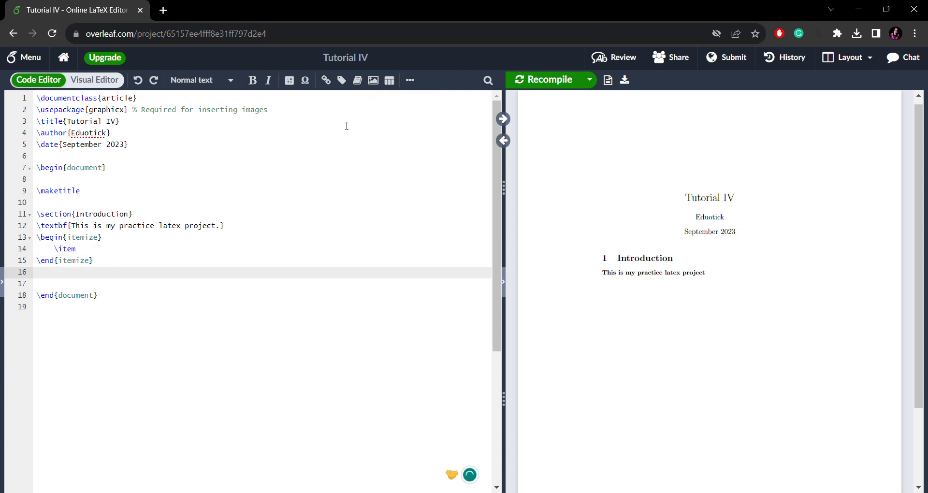
pyautogui.click(415, 84)
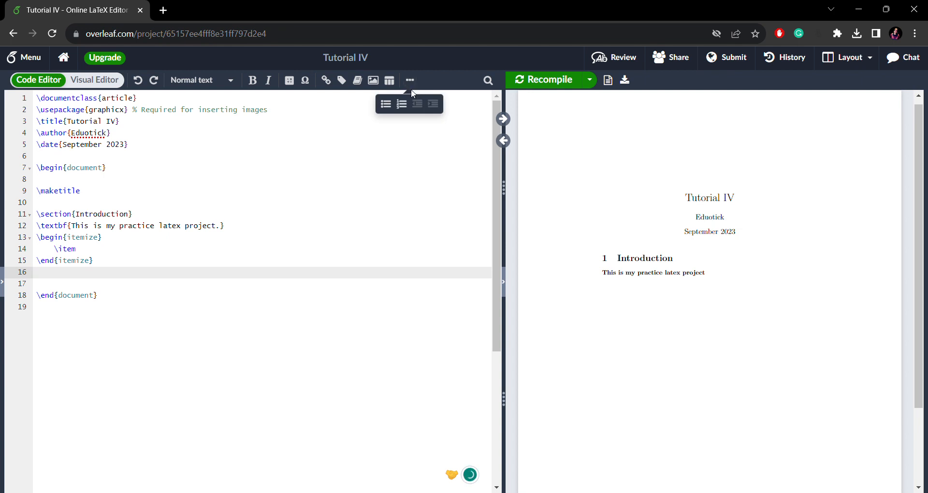
pyautogui.click(402, 104)
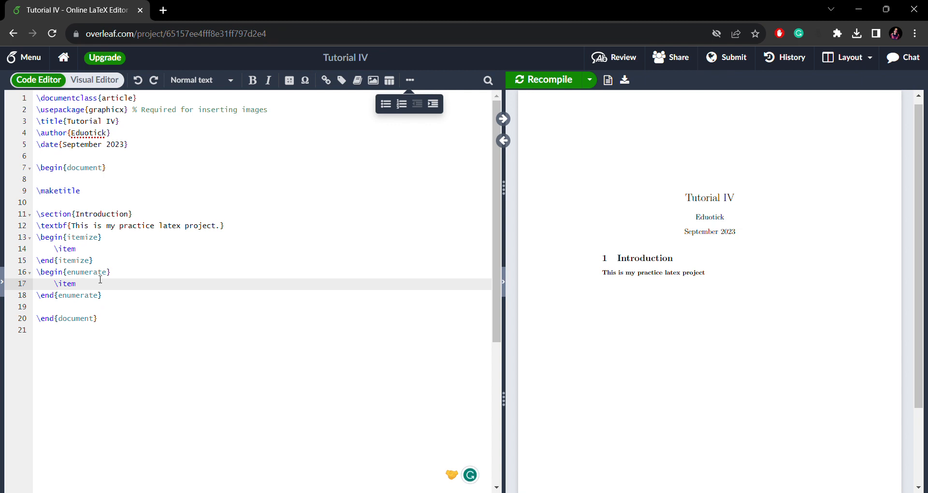
# Step: Add an empty inline math expression below the numbered list, followed by an empty display math expression
pyautogui.click(120, 299)
pyautogui.press('Return')
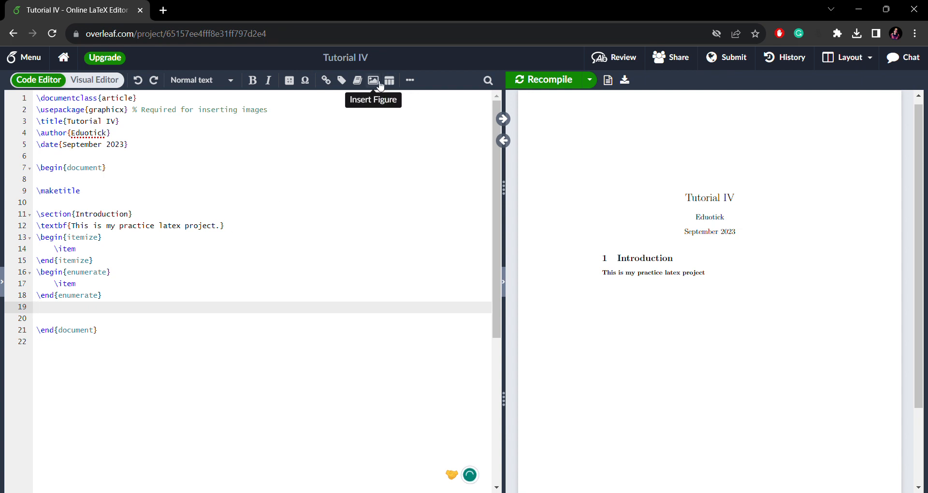
pyautogui.click(290, 81)
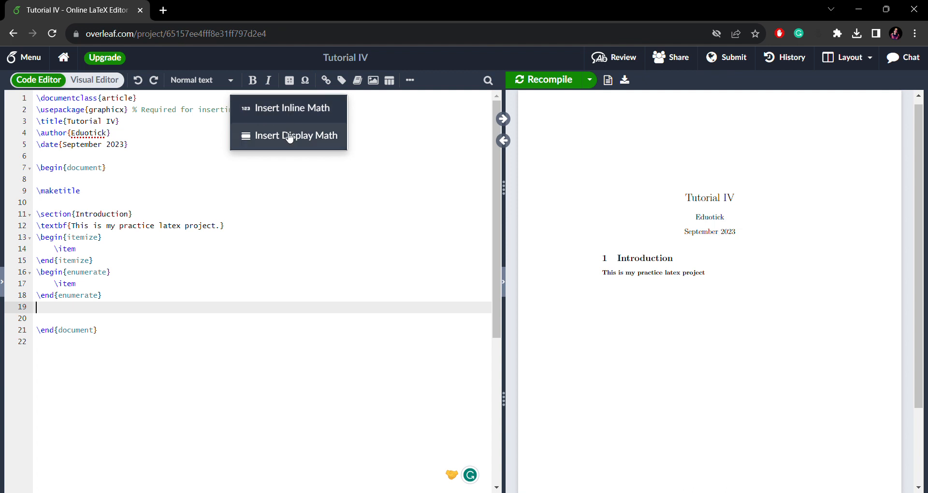
pyautogui.click(311, 108)
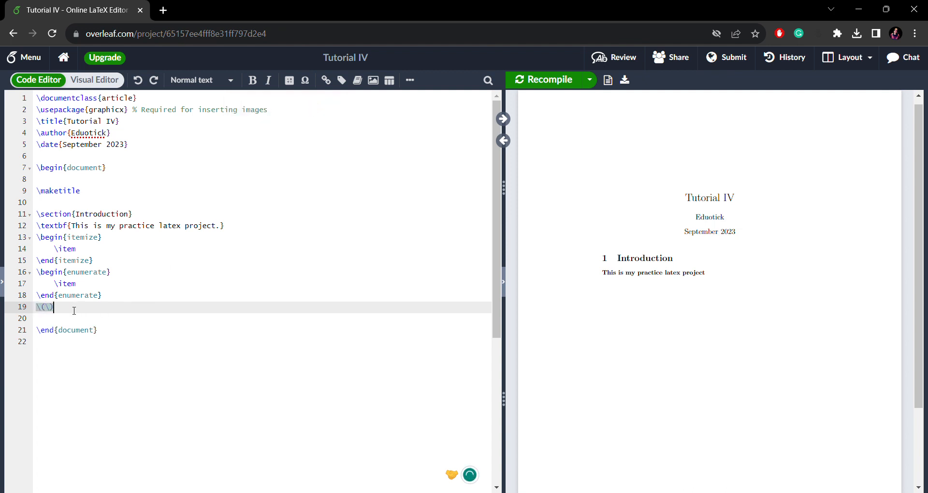
pyautogui.press('Return')
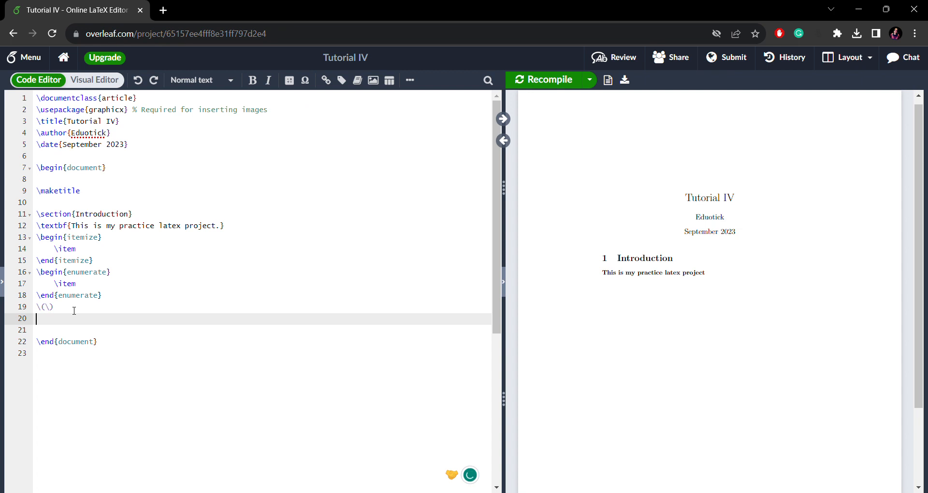
pyautogui.click(295, 81)
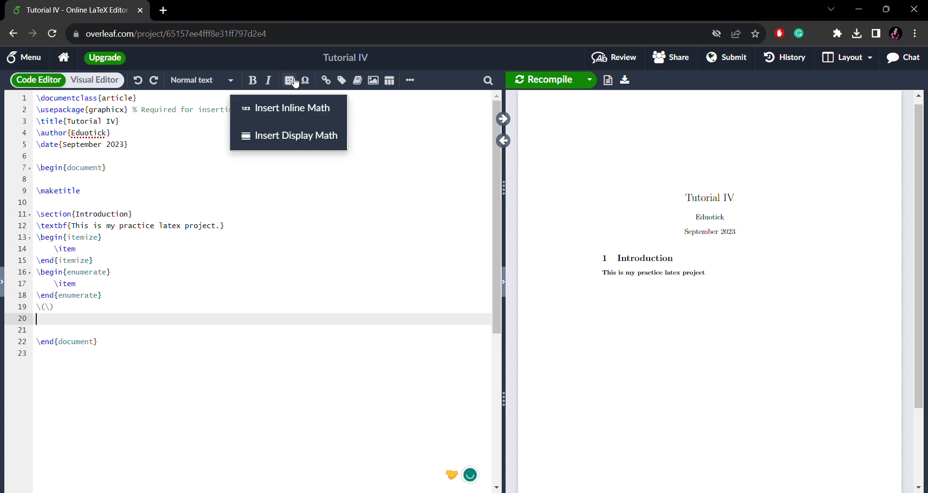
pyautogui.click(293, 145)
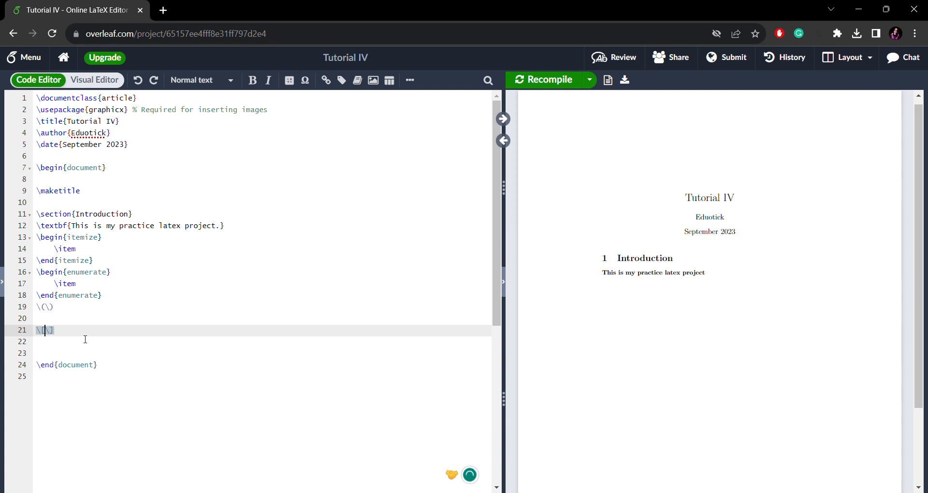
# Step: Insert an empty cross-reference below the display math and an empty citation on the line after it
pyautogui.press('End')
pyautogui.press('Return')
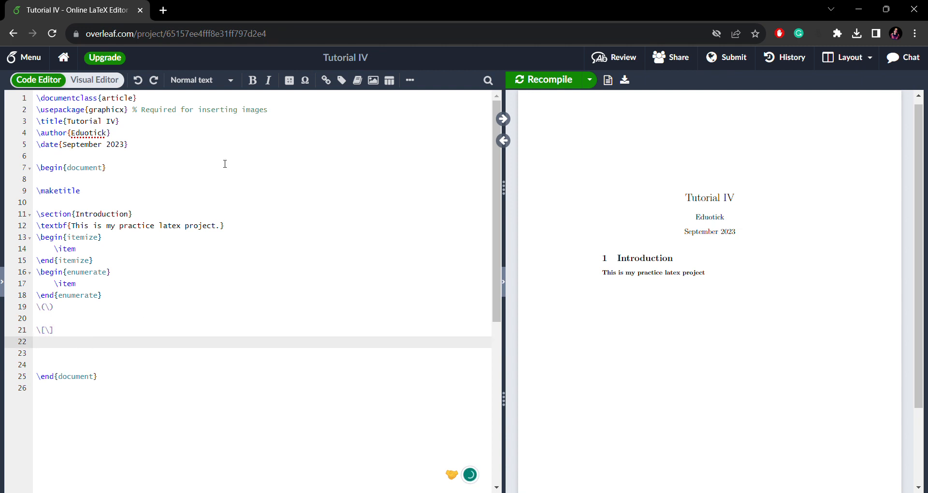
pyautogui.click(343, 80)
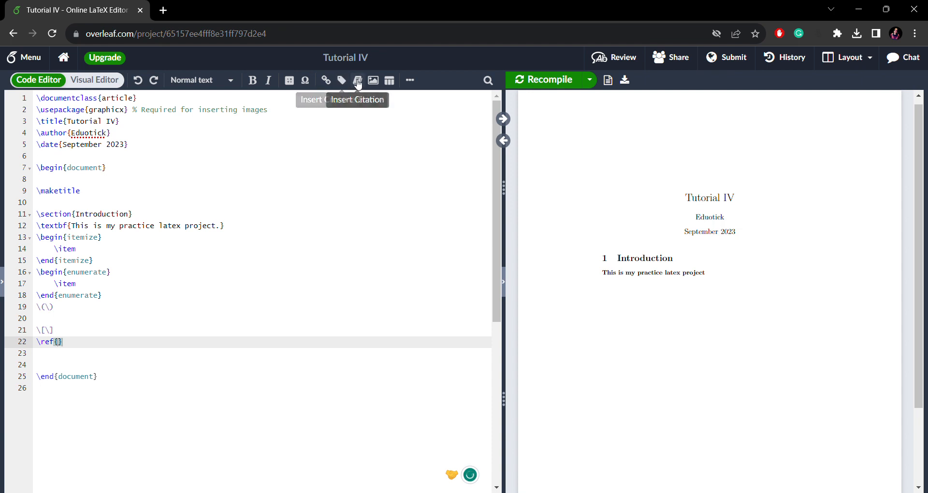
pyautogui.press('End')
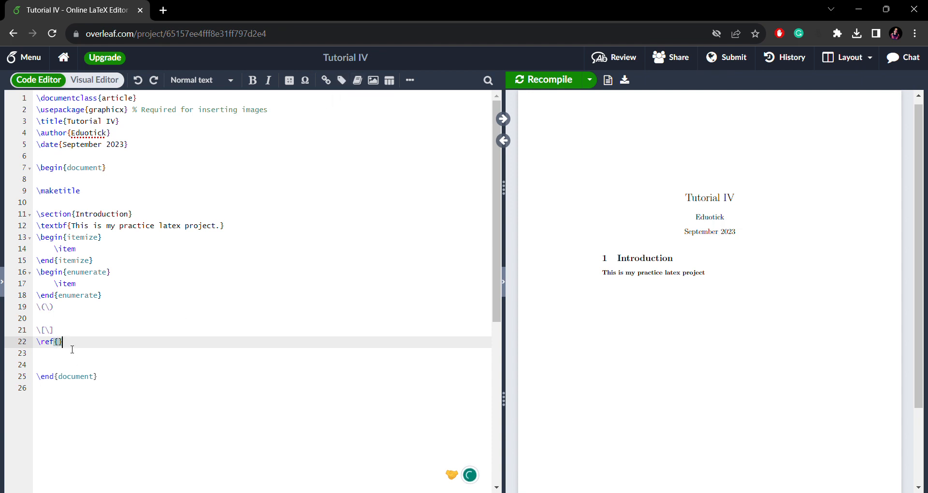
pyautogui.press('Return')
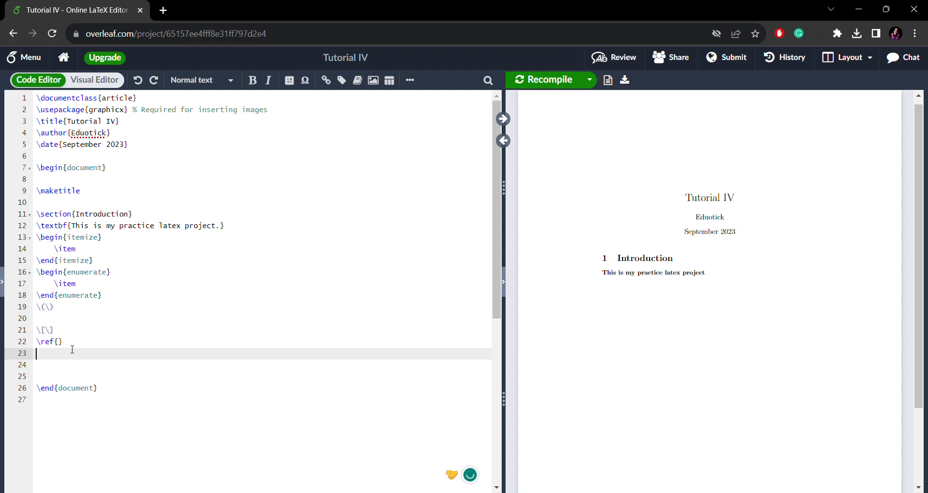
pyautogui.click(361, 85)
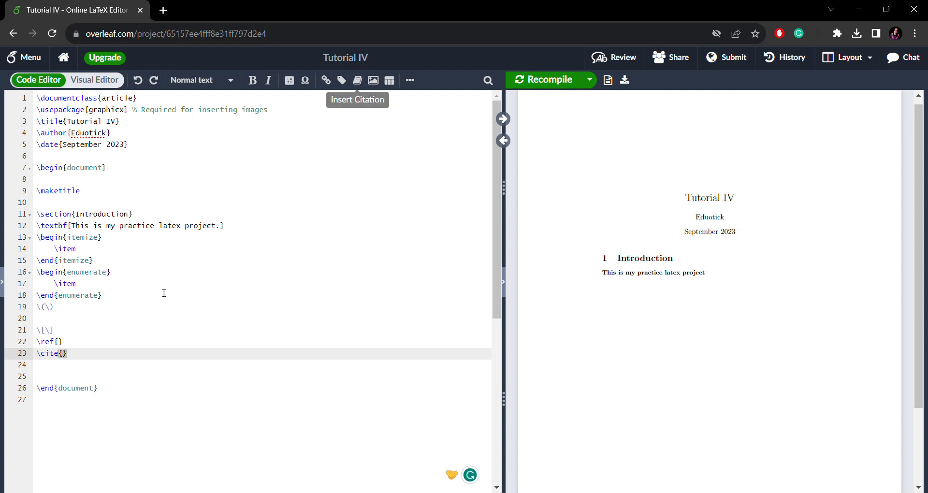
pyautogui.click(107, 357)
pyautogui.press('Return')
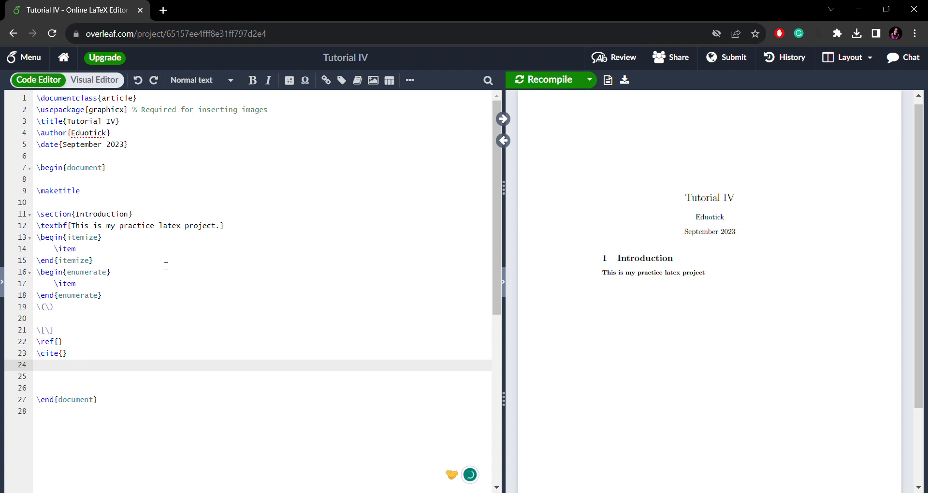
pyautogui.click(373, 80)
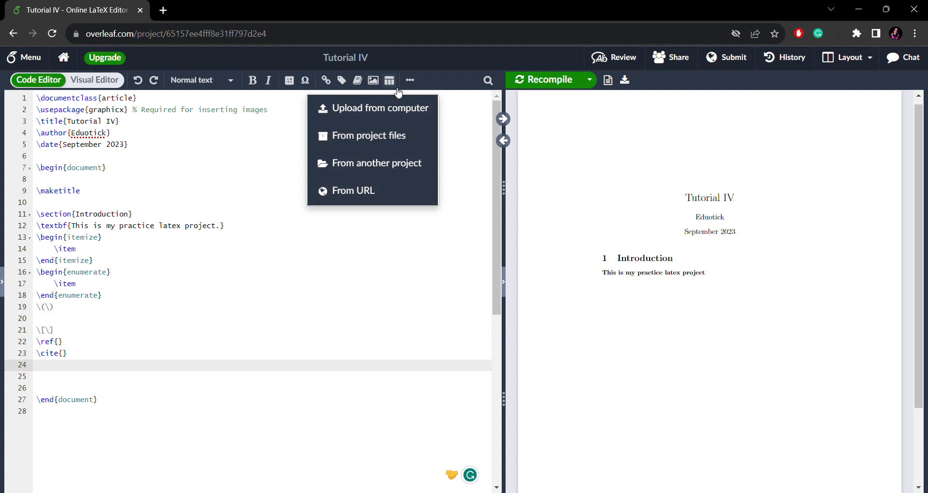
pyautogui.click(462, 102)
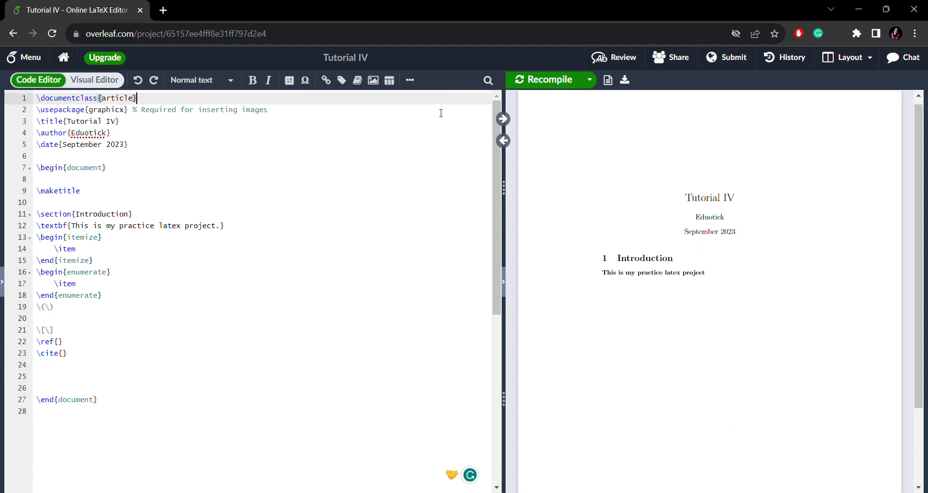
pyautogui.click(393, 85)
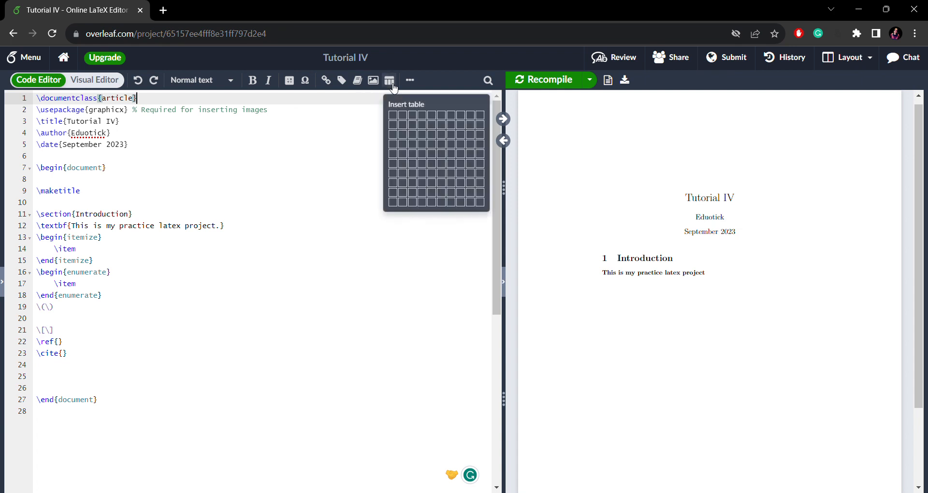
# Step: Insert a table with 5 rows and 4 columns on a new line below the citation and view its code
pyautogui.click(116, 353)
pyautogui.press('Return')
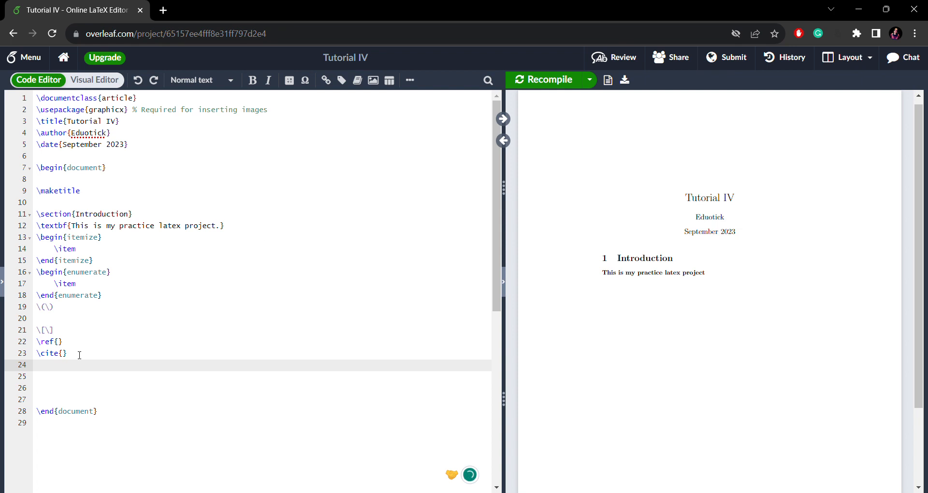
pyautogui.click(393, 81)
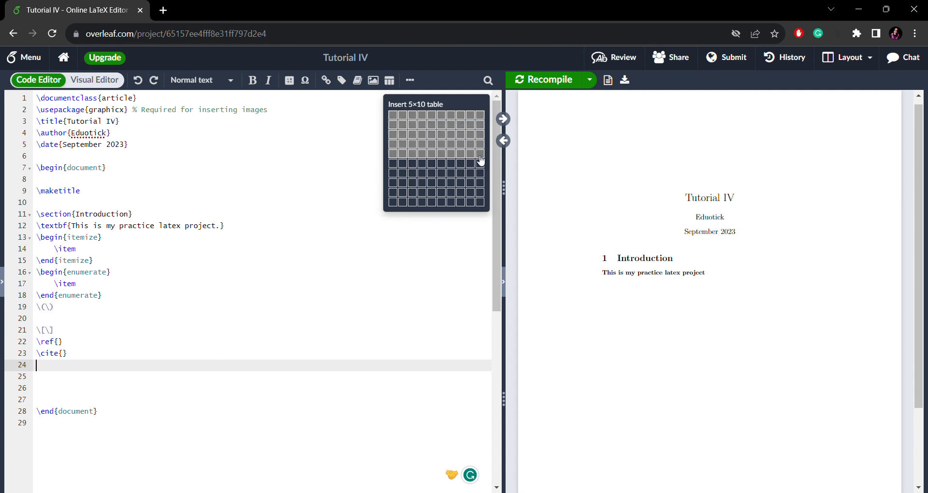
pyautogui.click(431, 155)
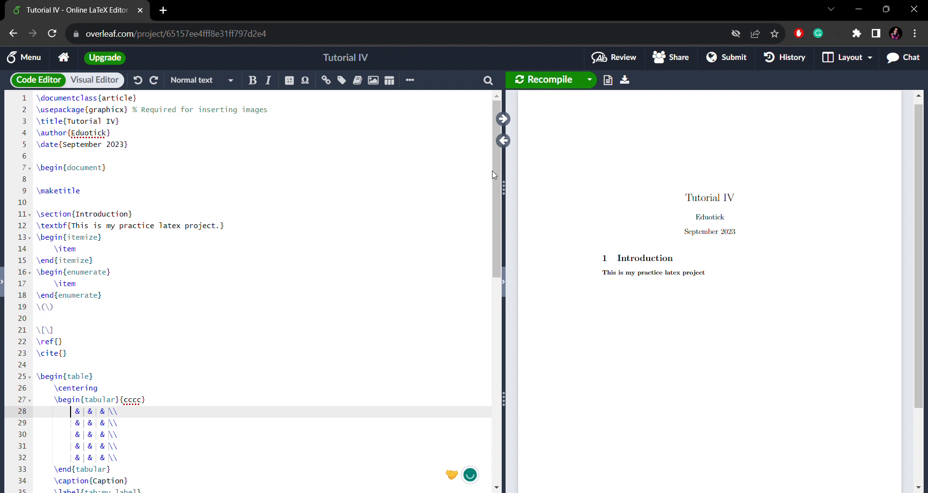
pyautogui.moveTo(494, 172); pyautogui.dragTo(508, 226)
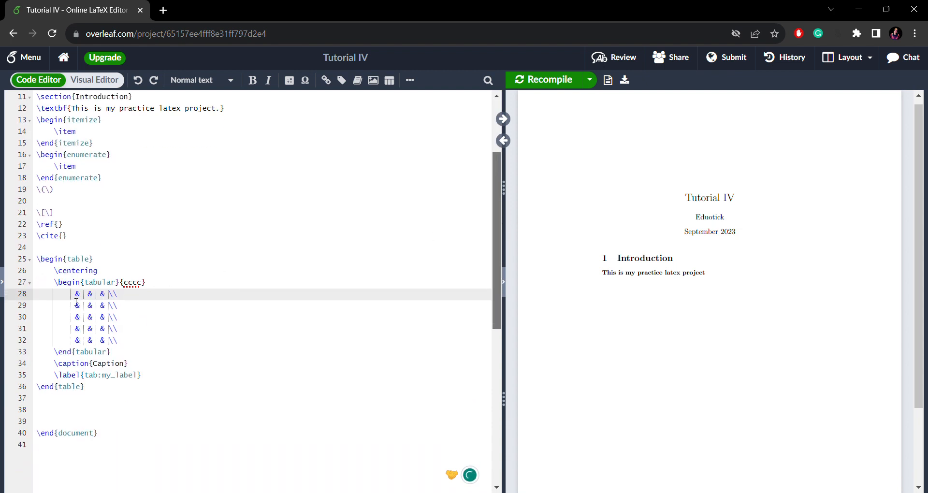